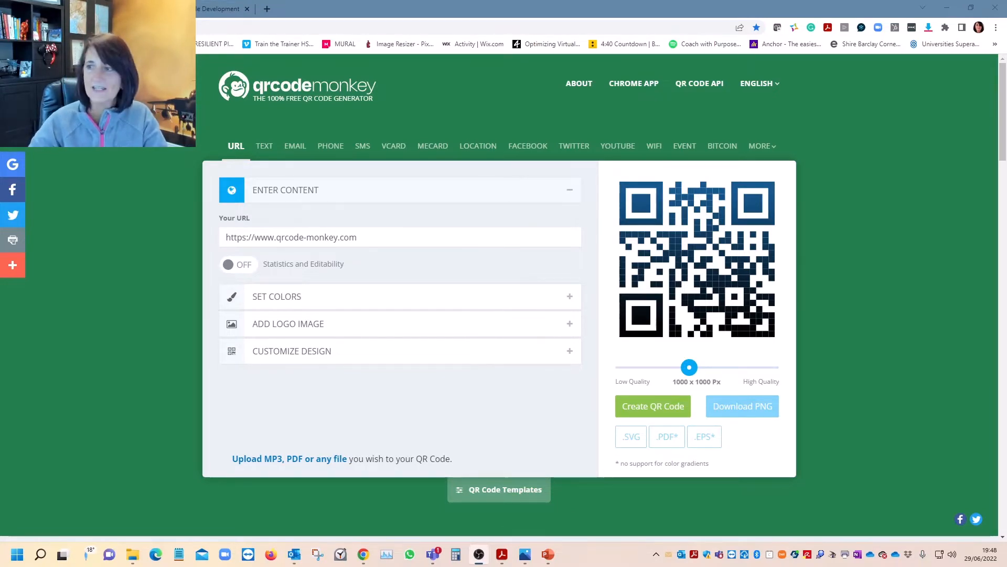
drag(378, 237, 224, 239)
key(BackSpace)
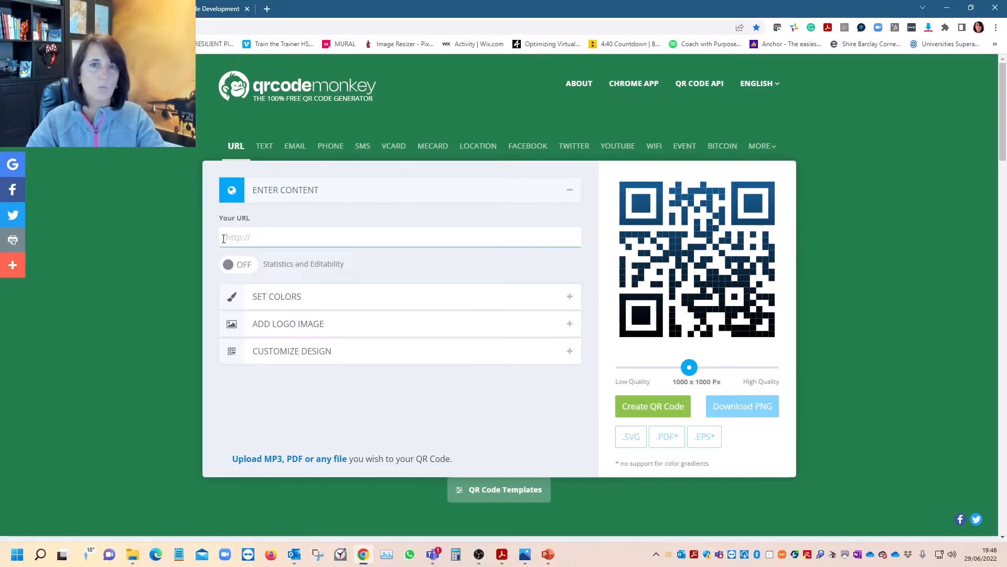
click(220, 9)
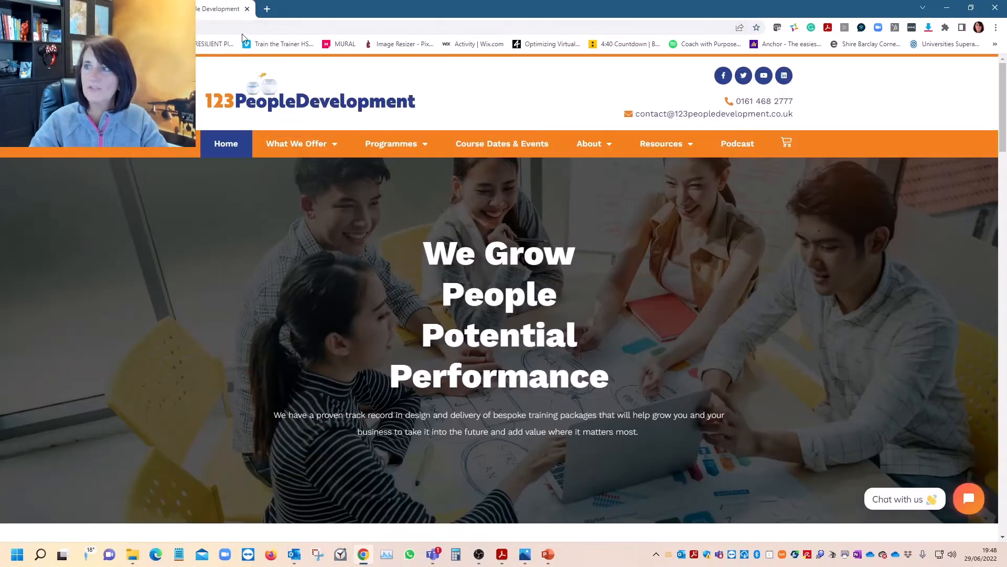
click(230, 30)
right_click(230, 30)
click(259, 106)
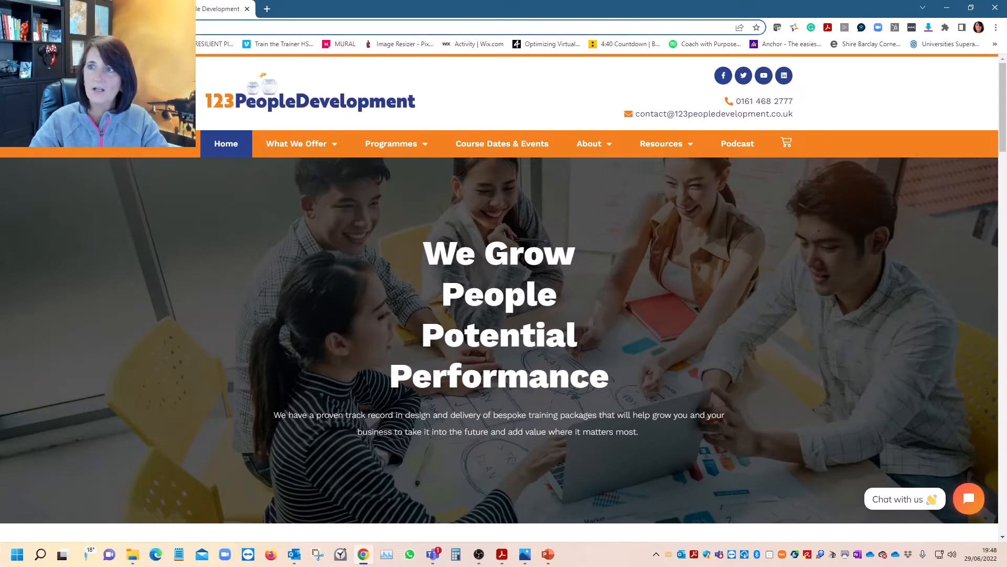
click(69, 9)
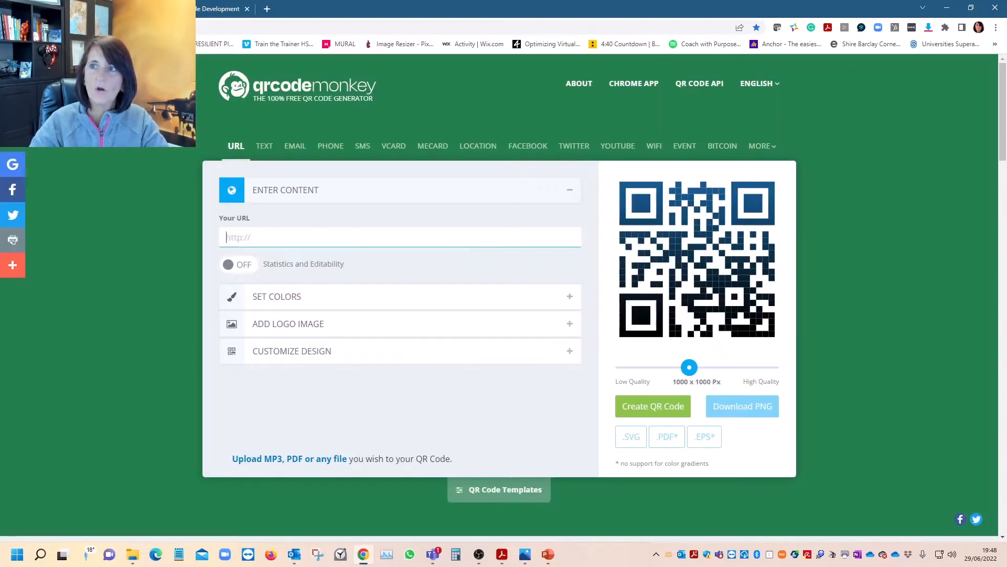
click(261, 237)
key(ctrl+v)
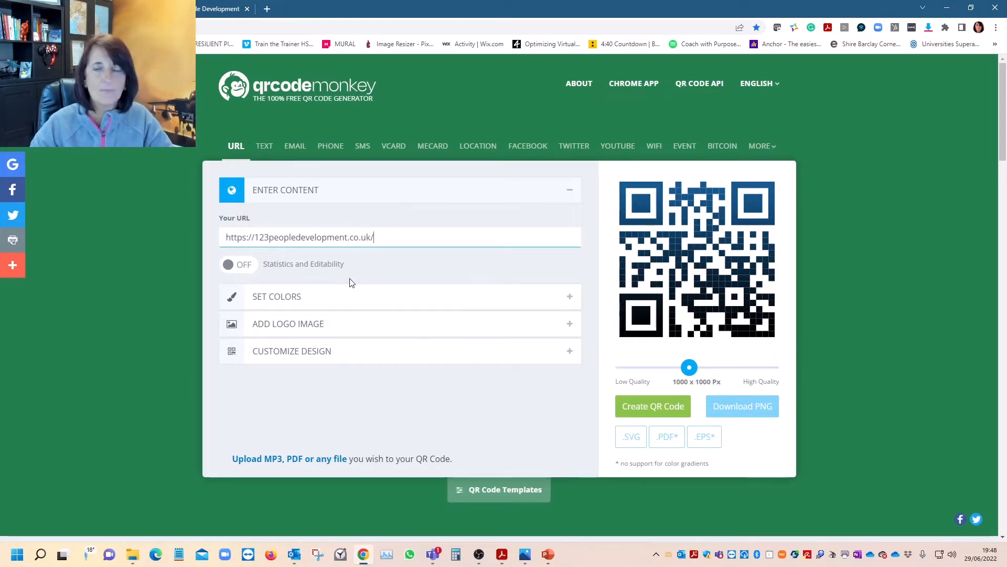
Step: Switch the QR code's foreground to a color gradient and set its first color to #F0821D
click(293, 299)
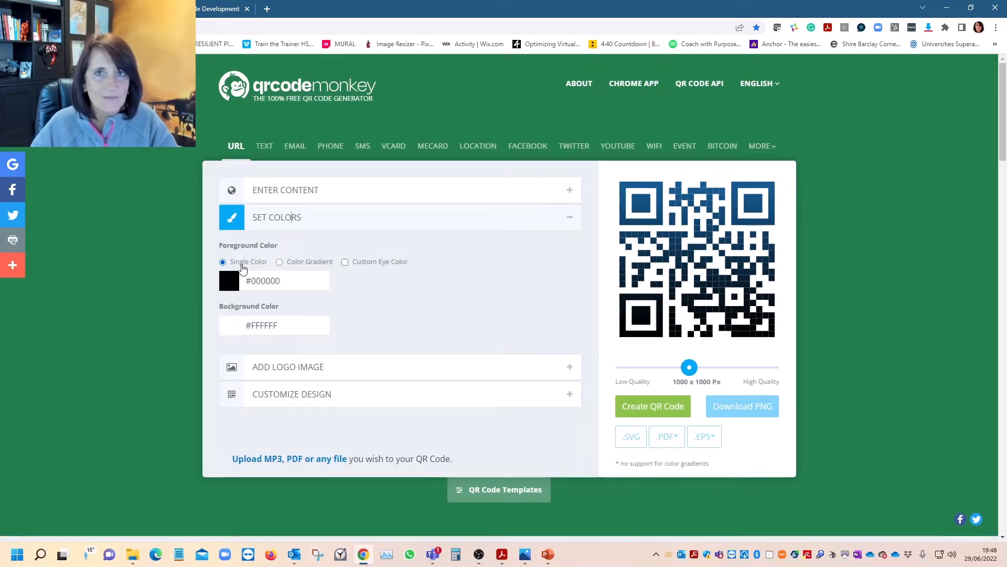
click(279, 263)
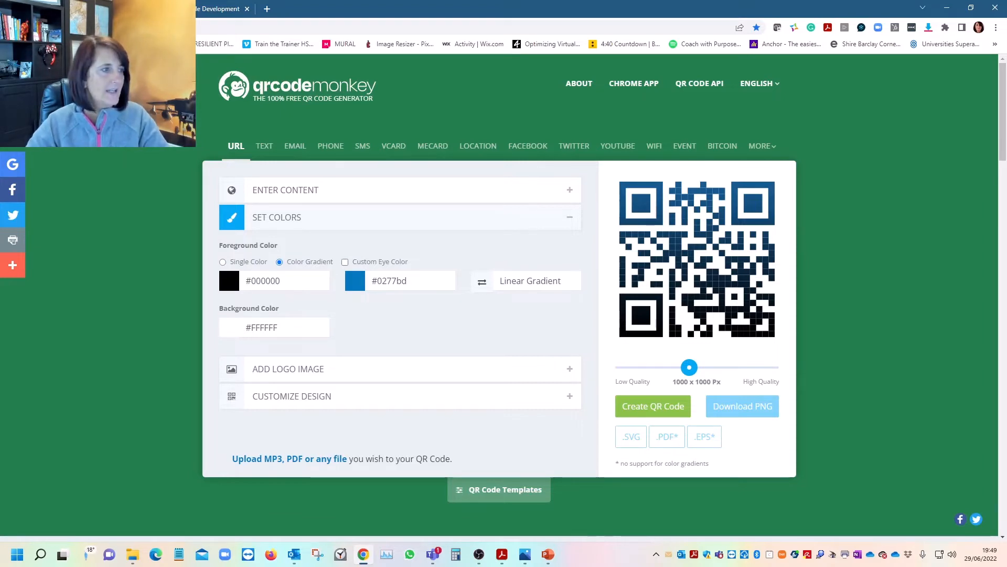
key(alt+Tab)
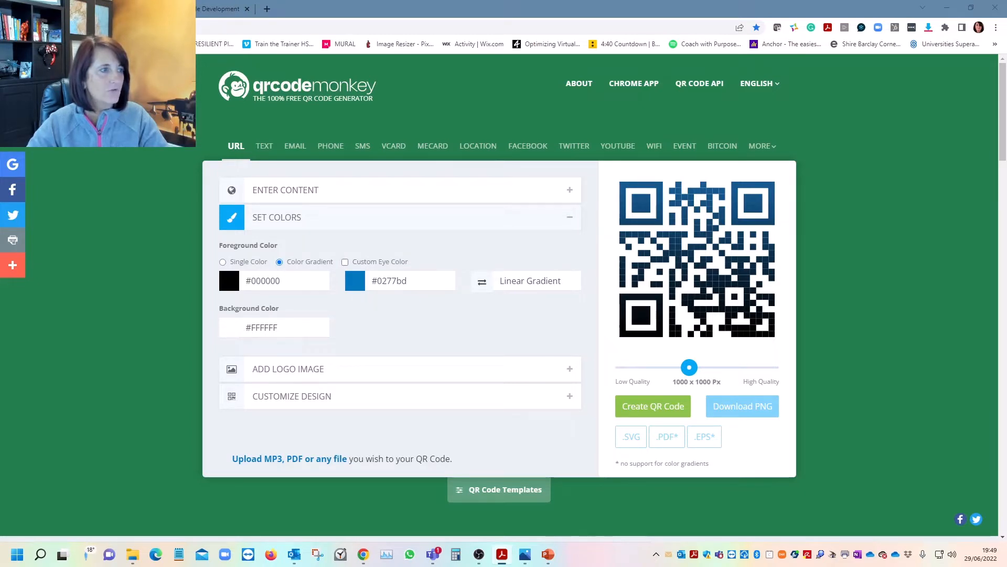
click(287, 283)
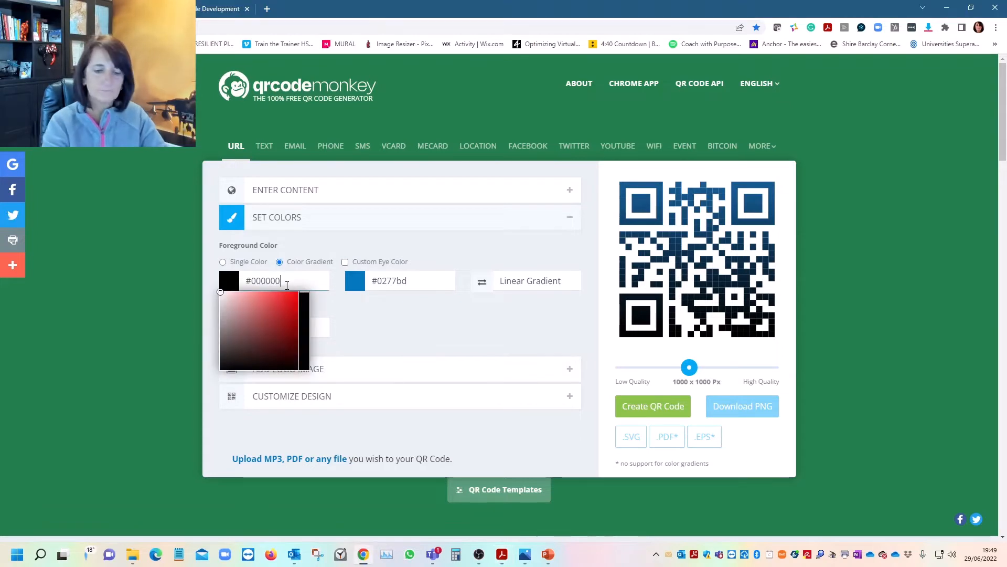
key(BackSpace)
key(BackSpace)
key(BackSpace)
key(BackSpace)
key(BackSpace)
key(BackSpace)
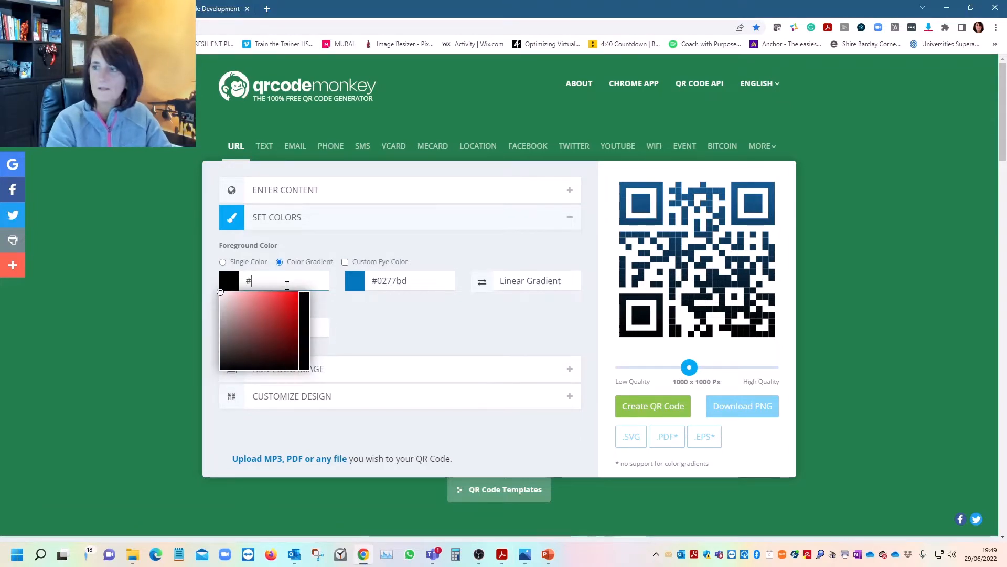
key(ctrl+v)
click(356, 344)
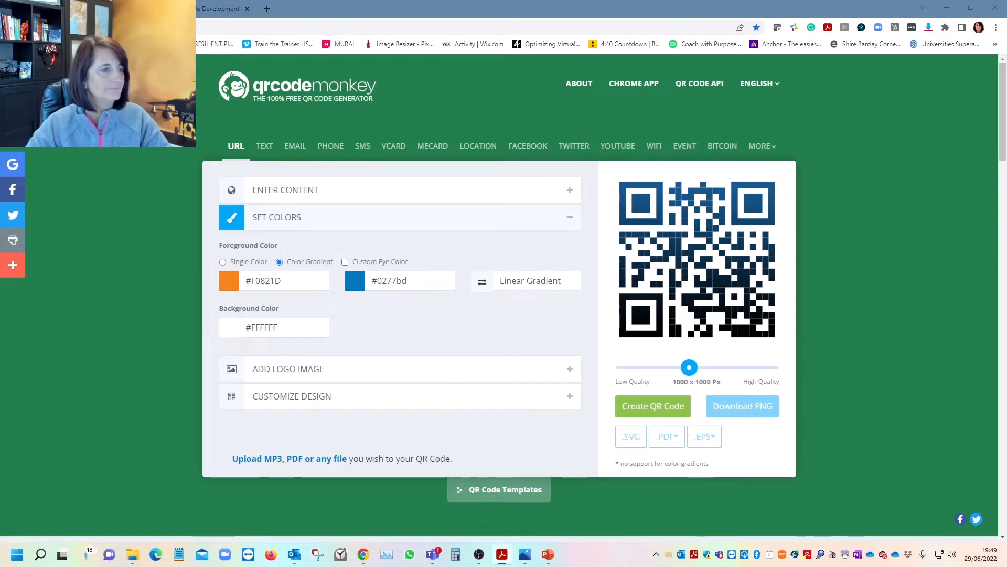
Step: Set the second color of the foreground gradient to 27418D
click(433, 282)
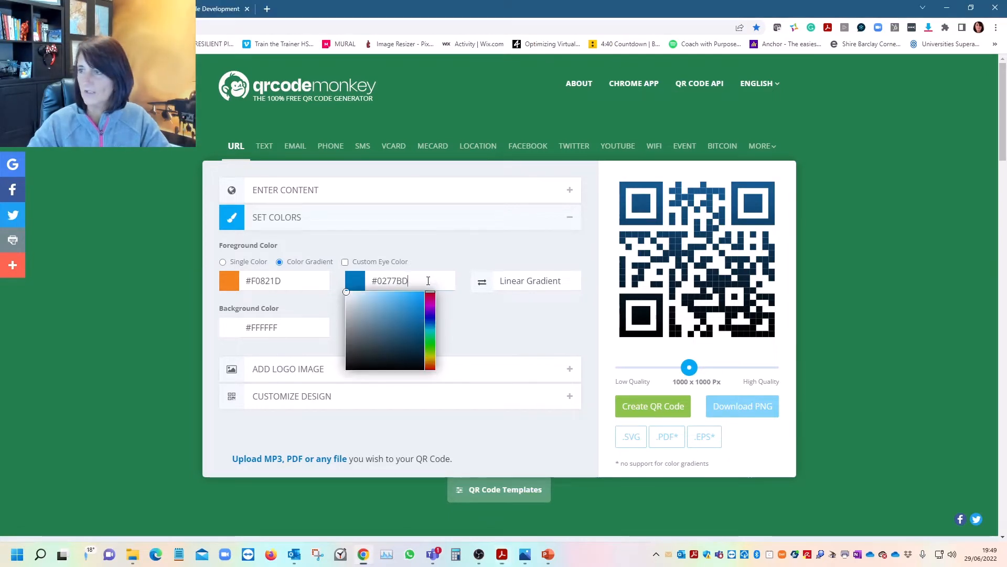
key(BackSpace)
key(BackSpace)
key(BackSpace)
key(BackSpace)
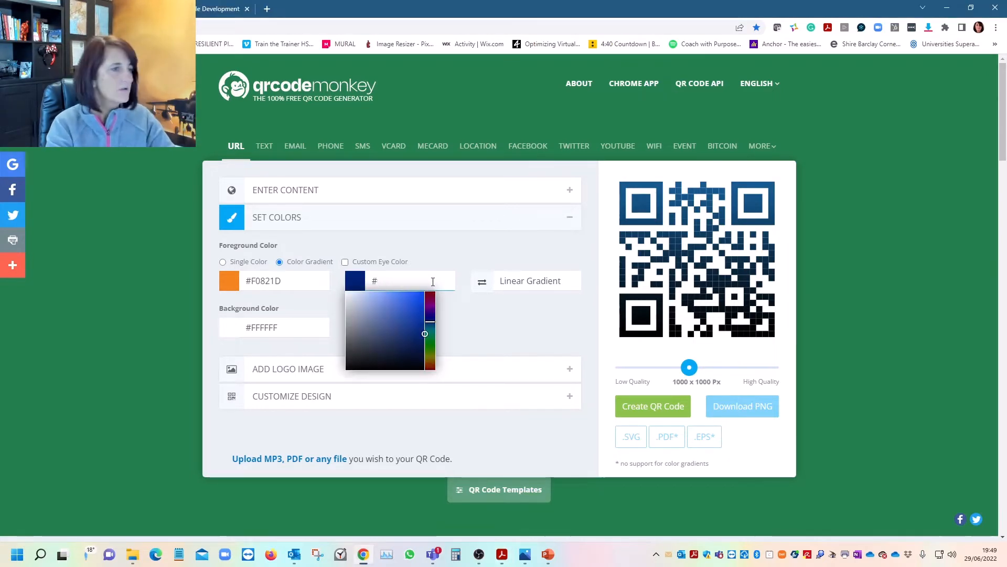
text(274)
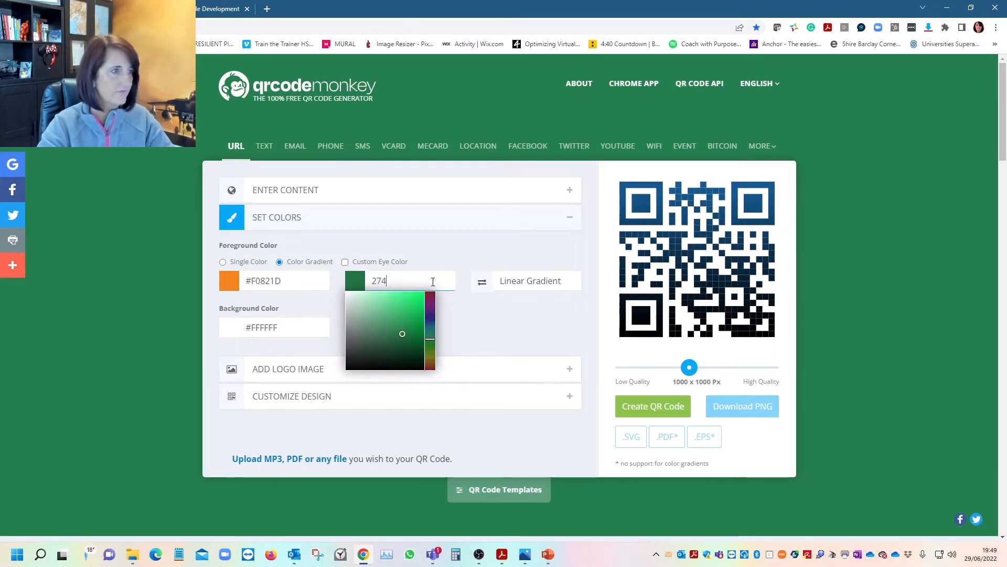
text(18)
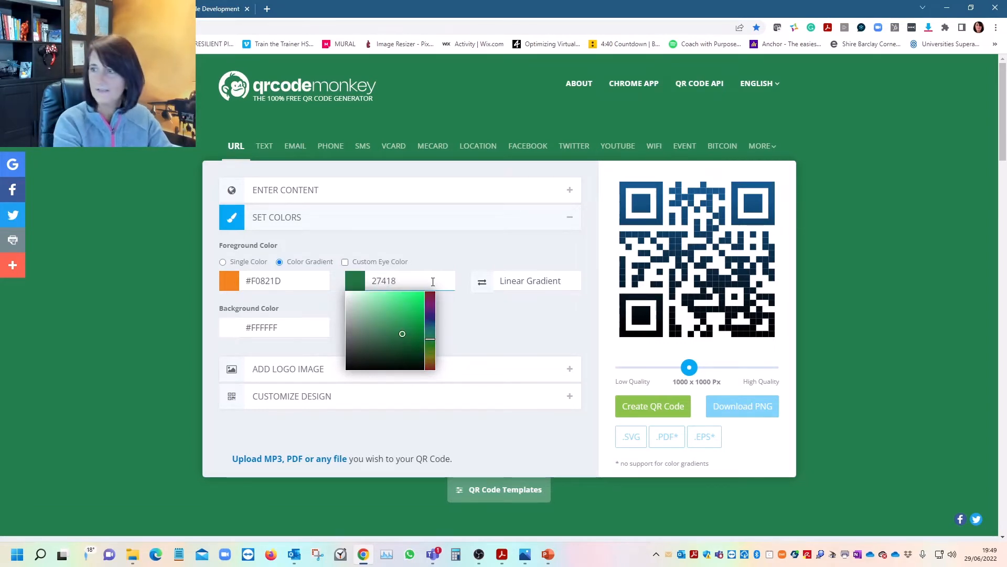
text(D)
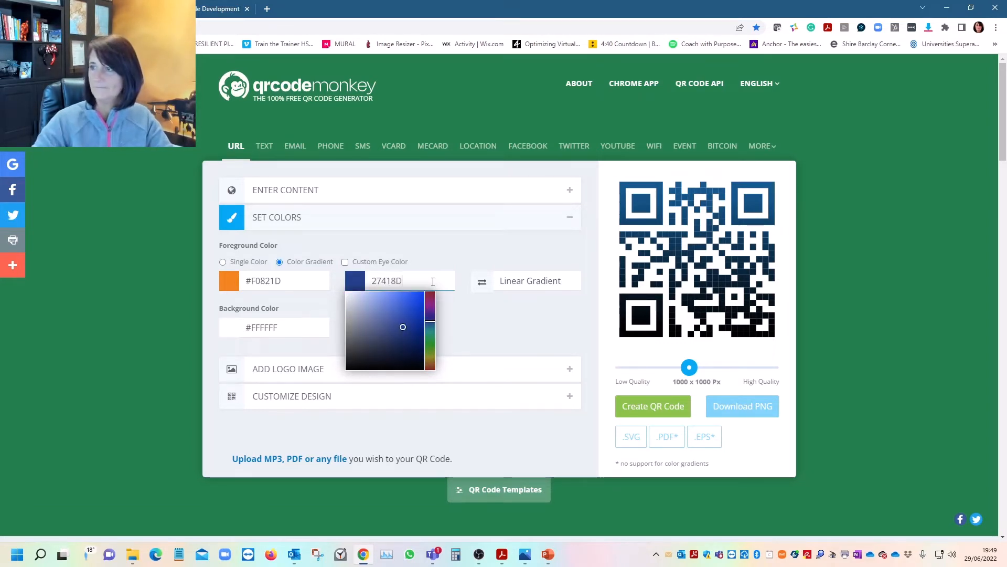
click(470, 258)
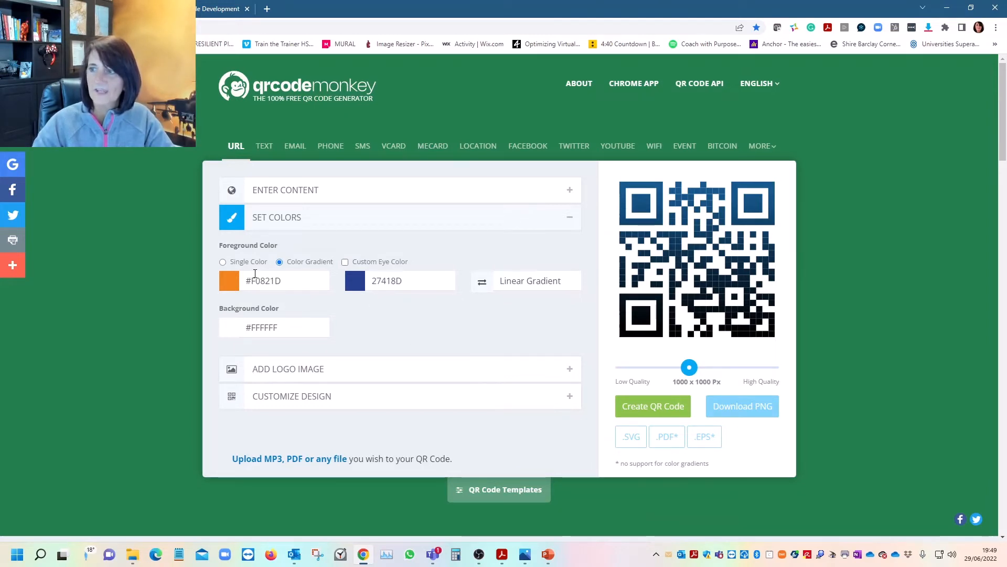
click(299, 370)
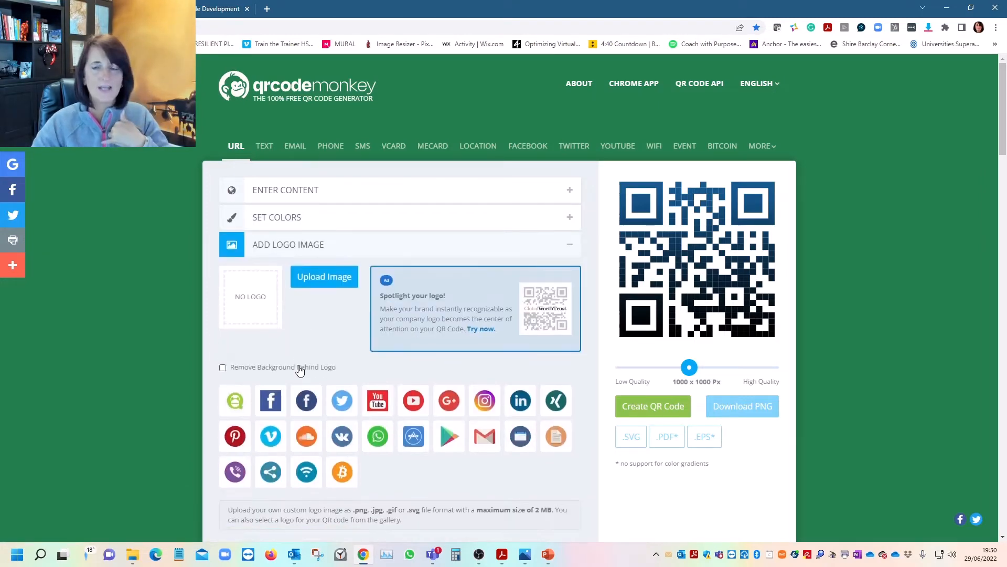
click(325, 279)
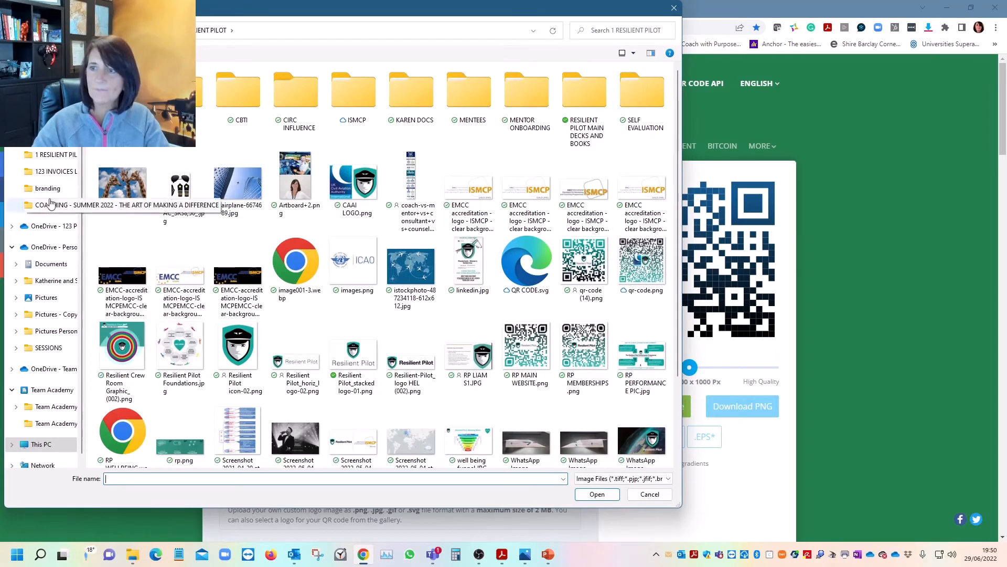
click(50, 226)
double_click(173, 100)
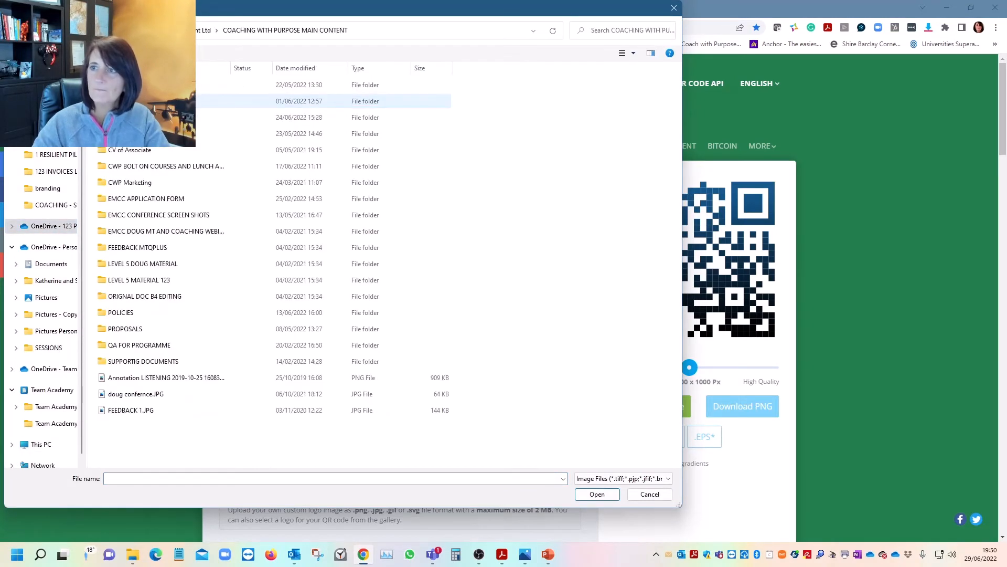
double_click(173, 101)
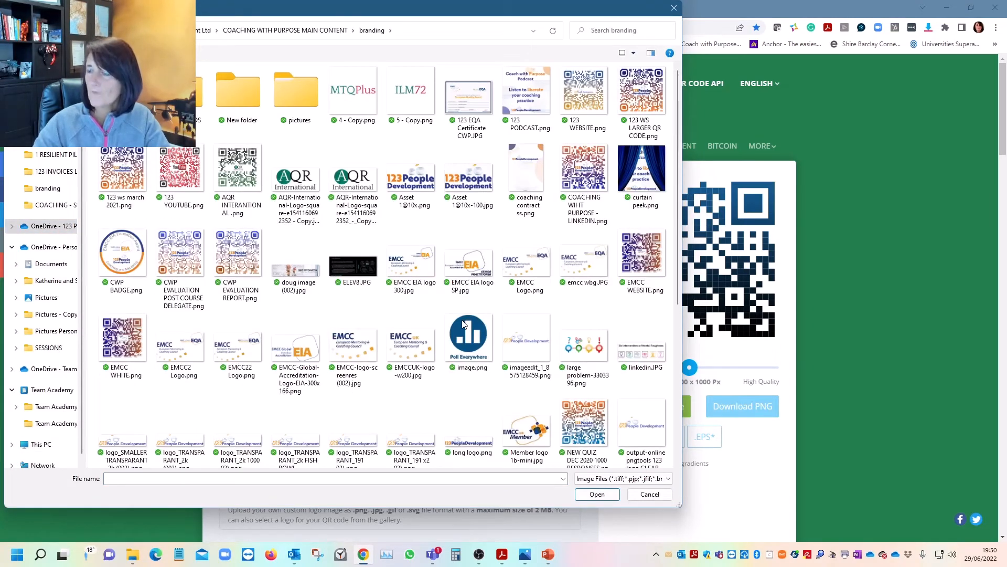
click(416, 190)
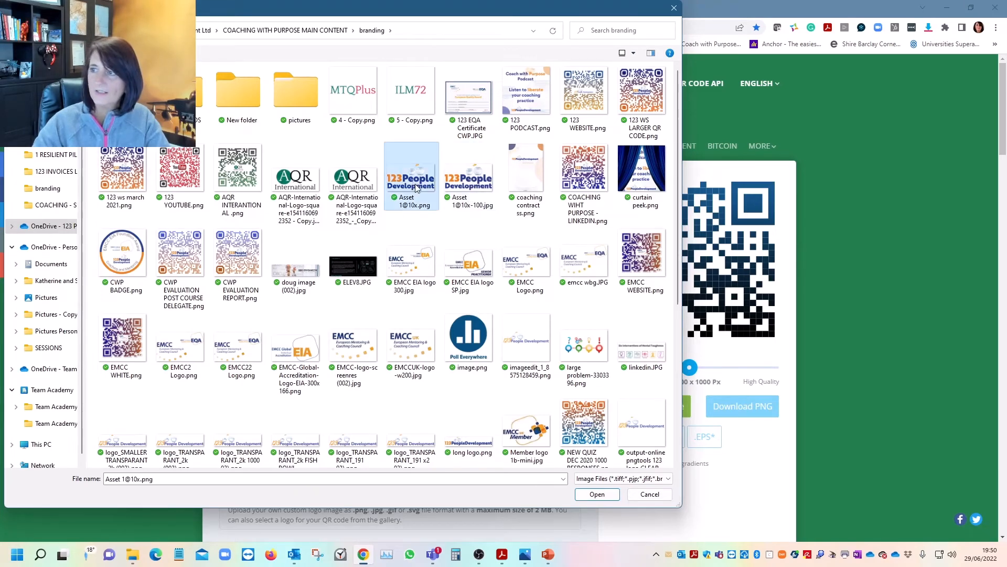
click(599, 494)
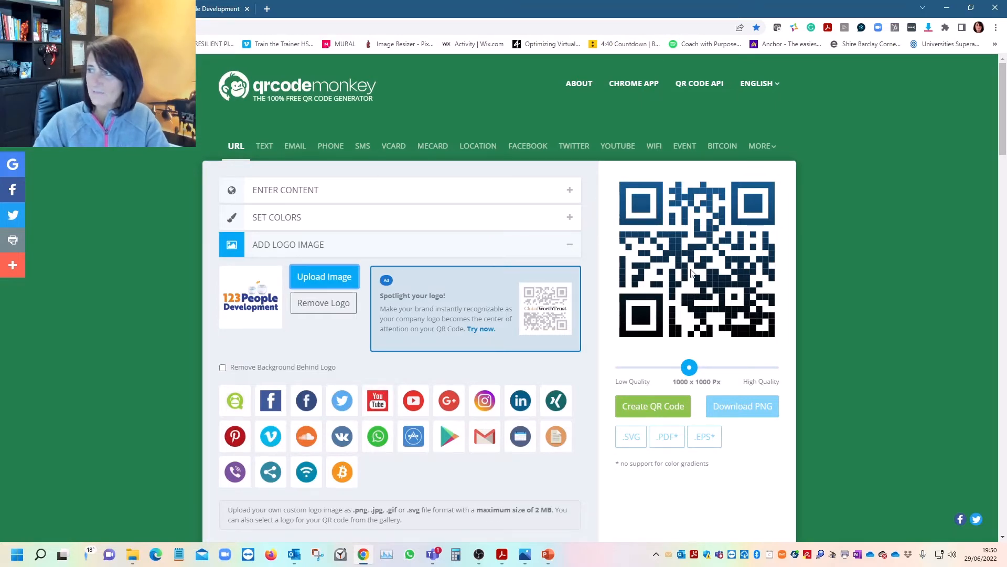
click(223, 369)
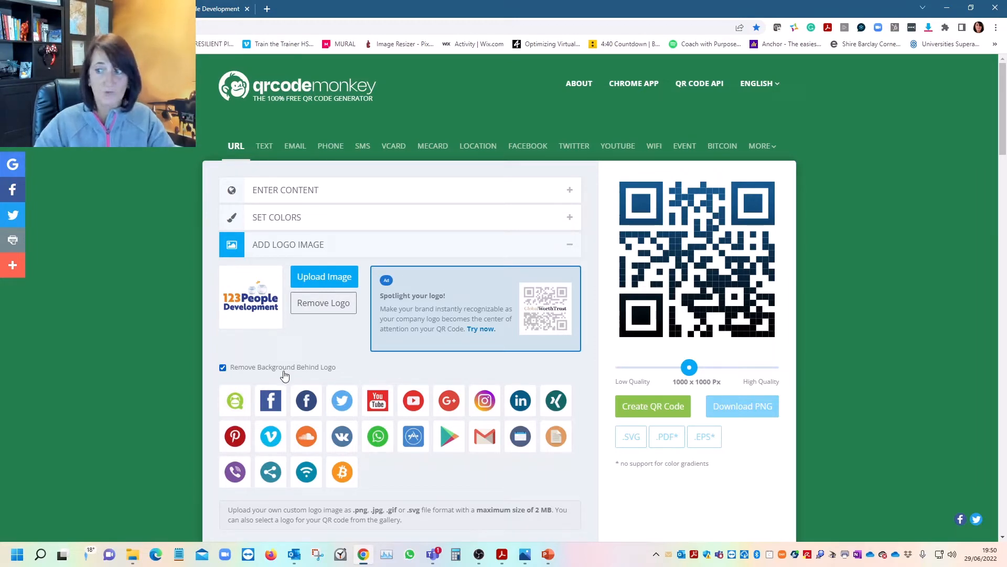
Step: Apply the separated-squares body shape with rounded, single-sharp-corner eye frames and eye balls, and generate the QR code
scroll(285, 374, down, 4)
click(314, 352)
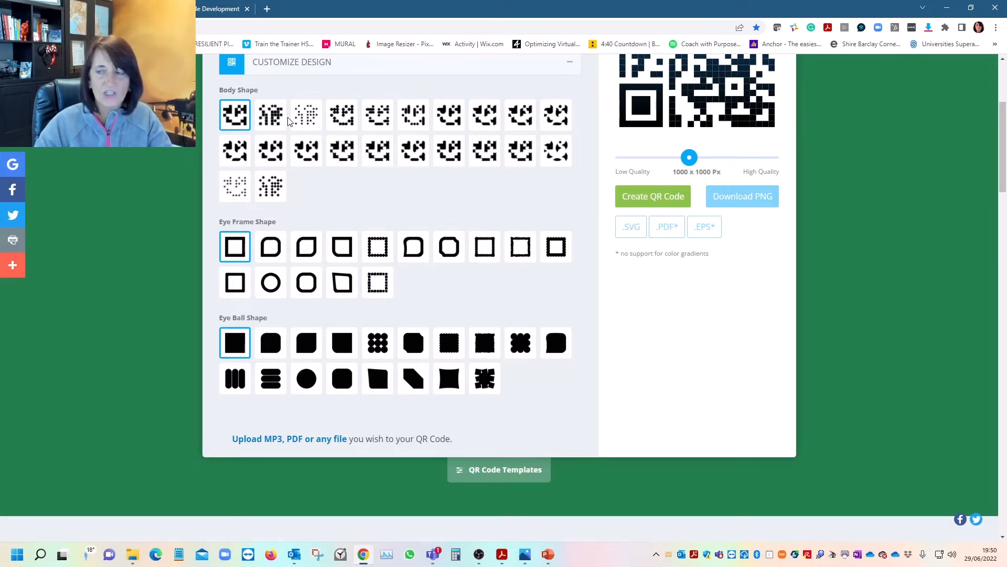
scroll(362, 180, up, 2)
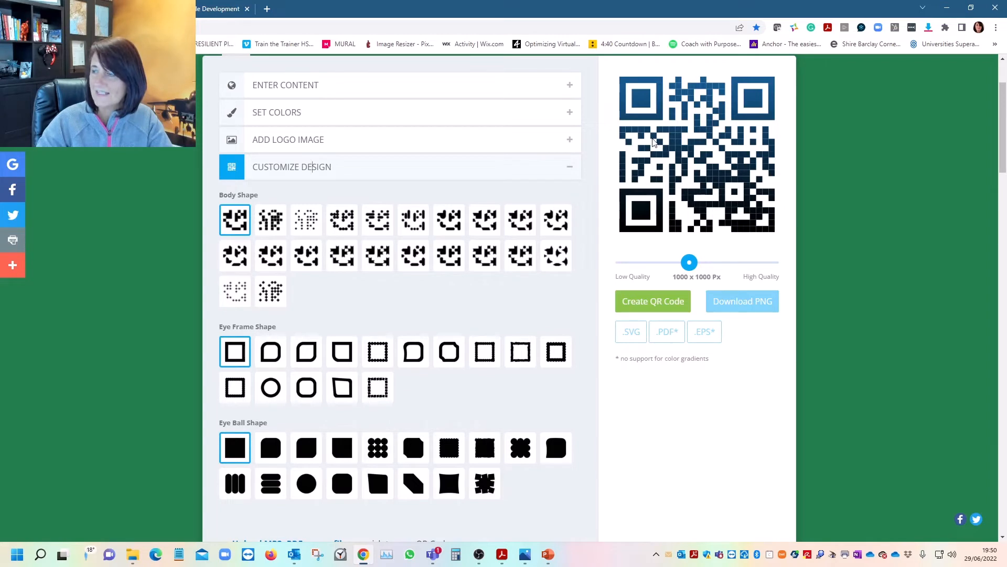
click(276, 224)
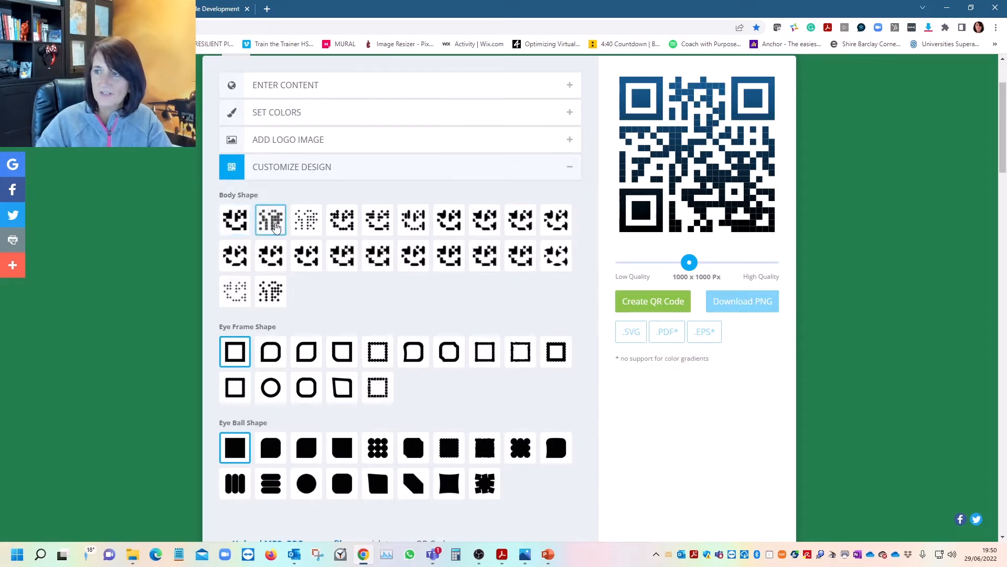
click(270, 353)
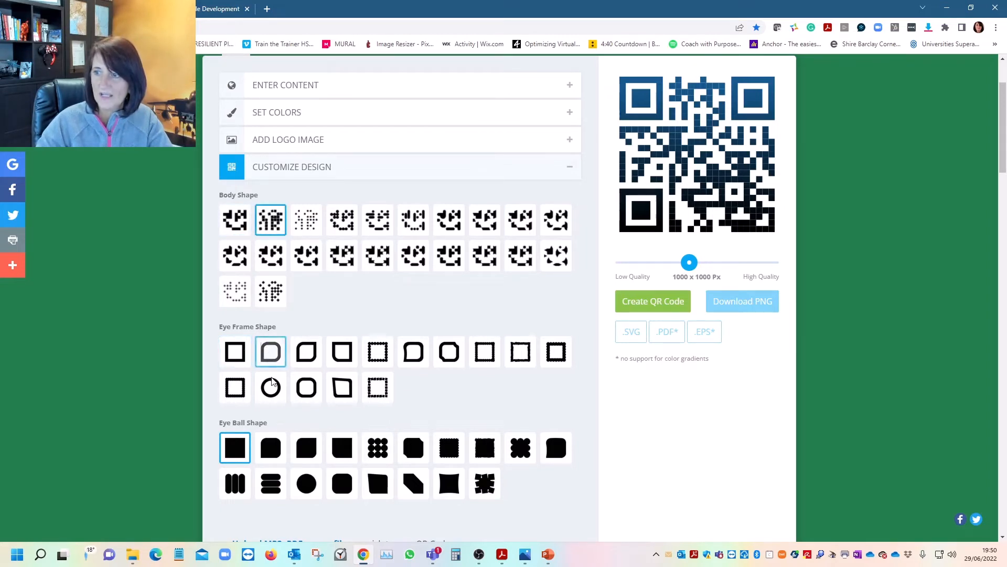
click(271, 447)
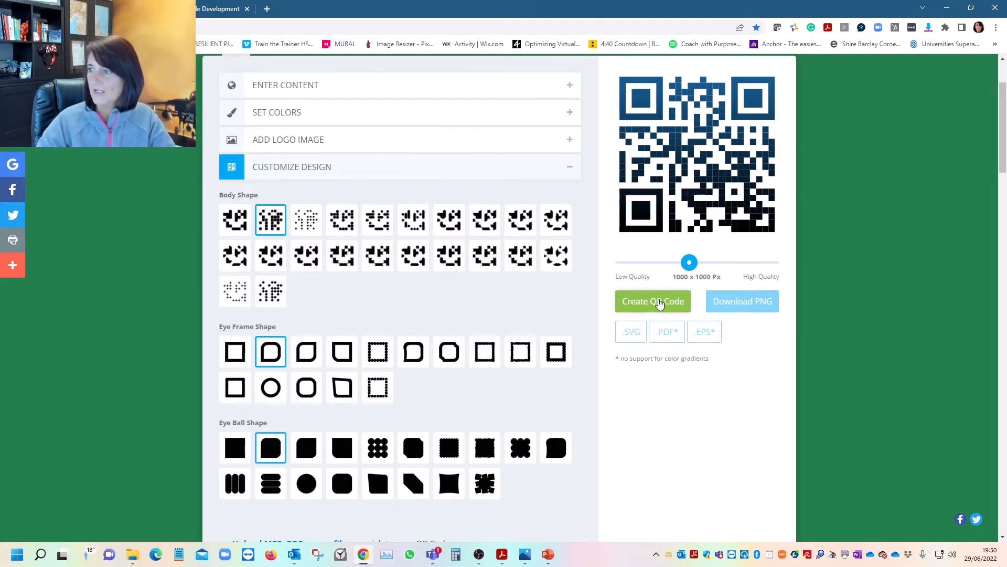
click(645, 302)
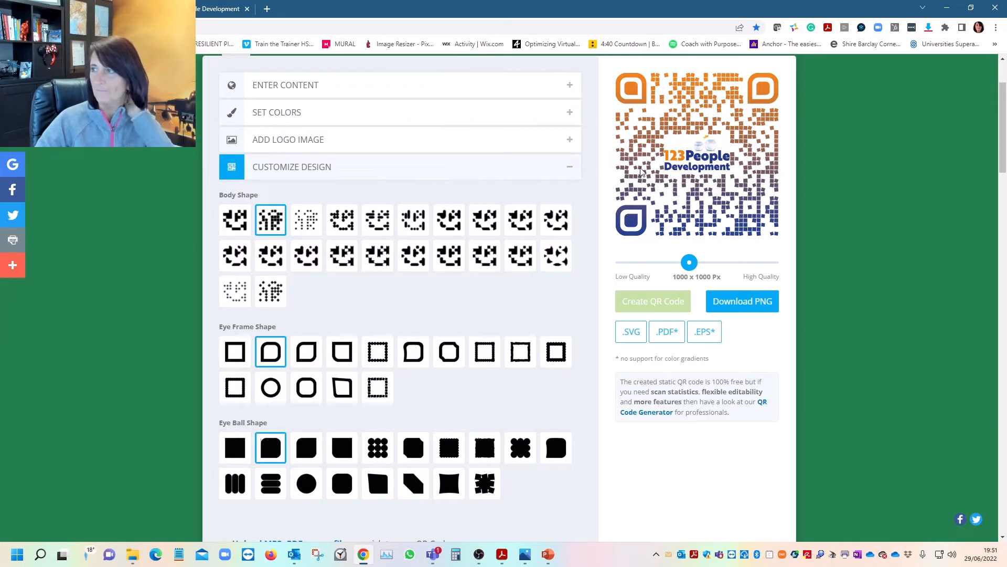
Step: Change the design to the diamond body shape with skewed-square eye frames and eye balls, and regenerate the QR code
click(274, 300)
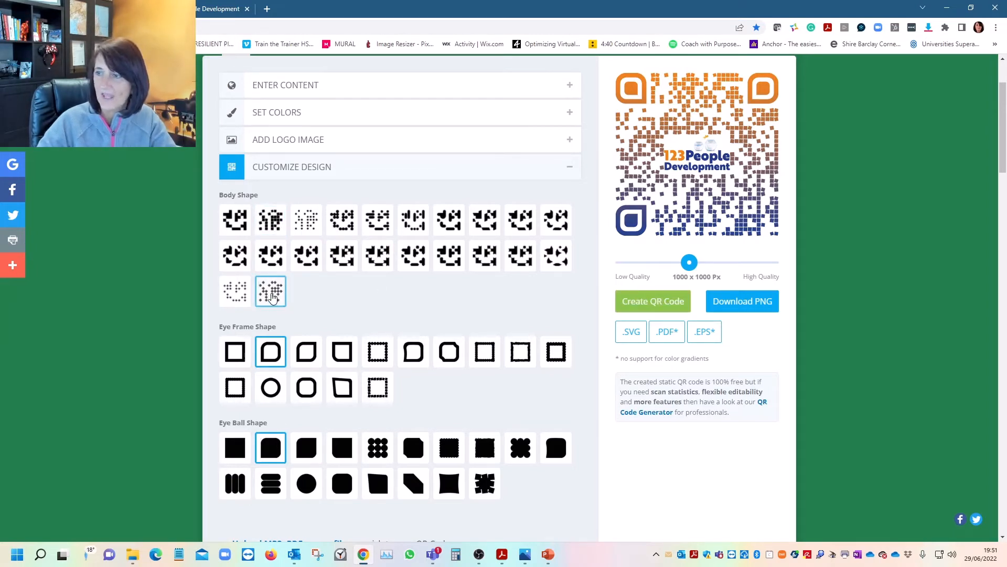
click(344, 391)
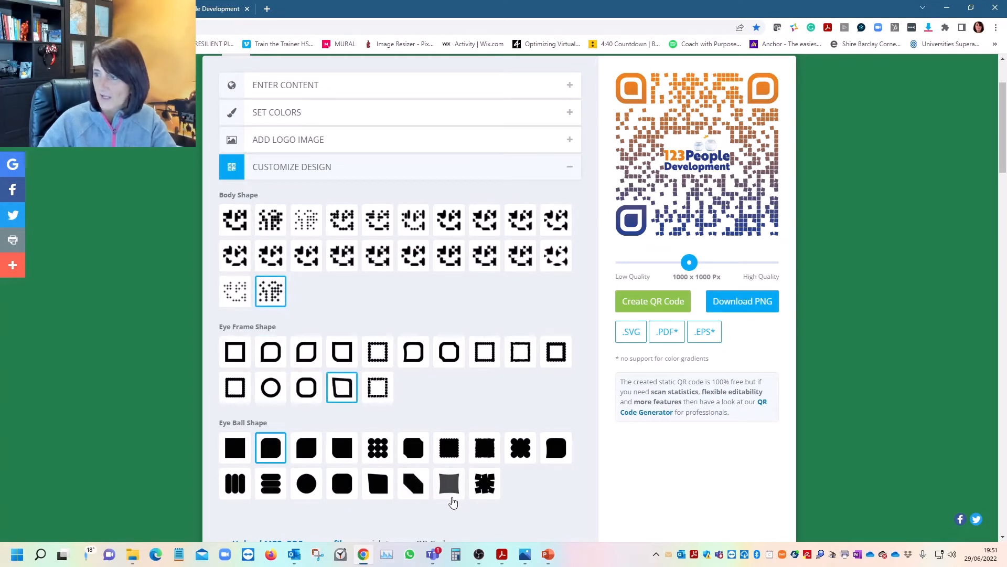
click(378, 482)
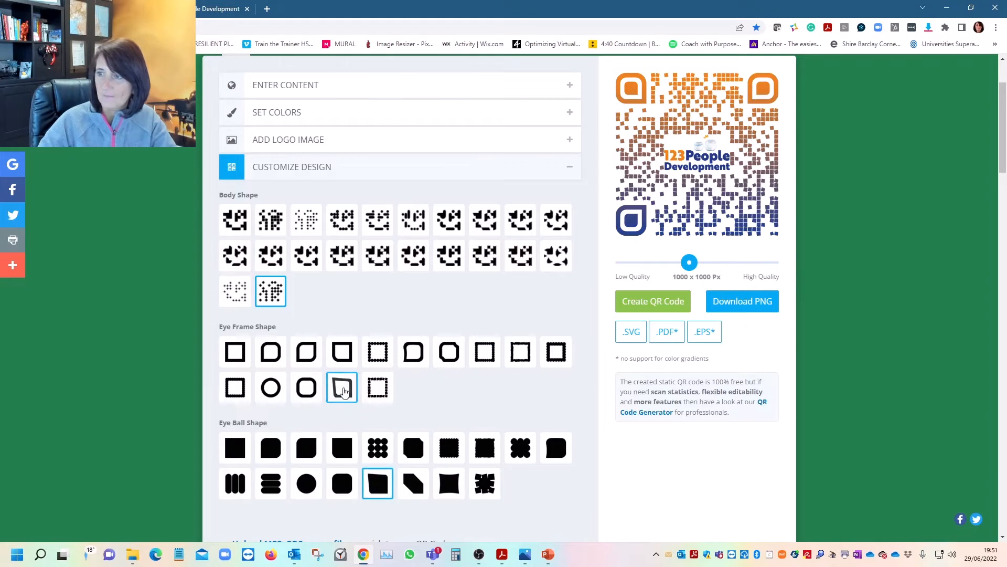
click(630, 309)
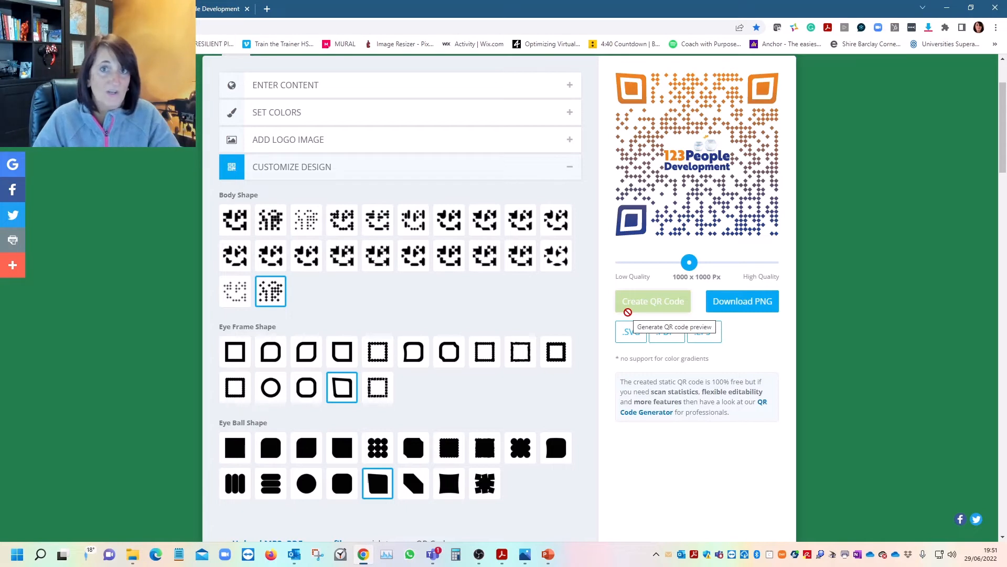
Step: Apply the tilted-squares body shape with rounded, single-sharp-corner eye frames and eye balls, and regenerate the QR code
click(270, 218)
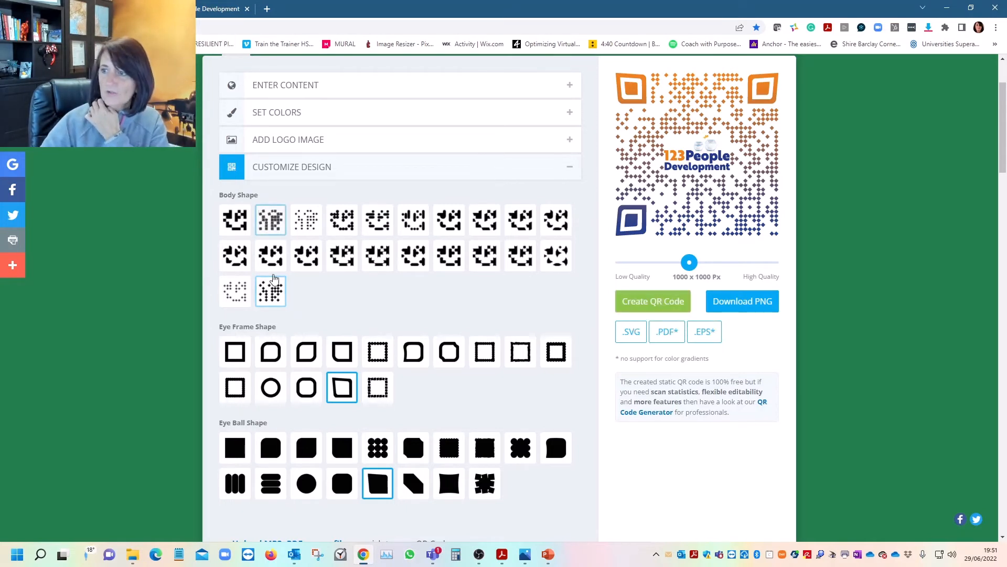
click(271, 353)
click(271, 447)
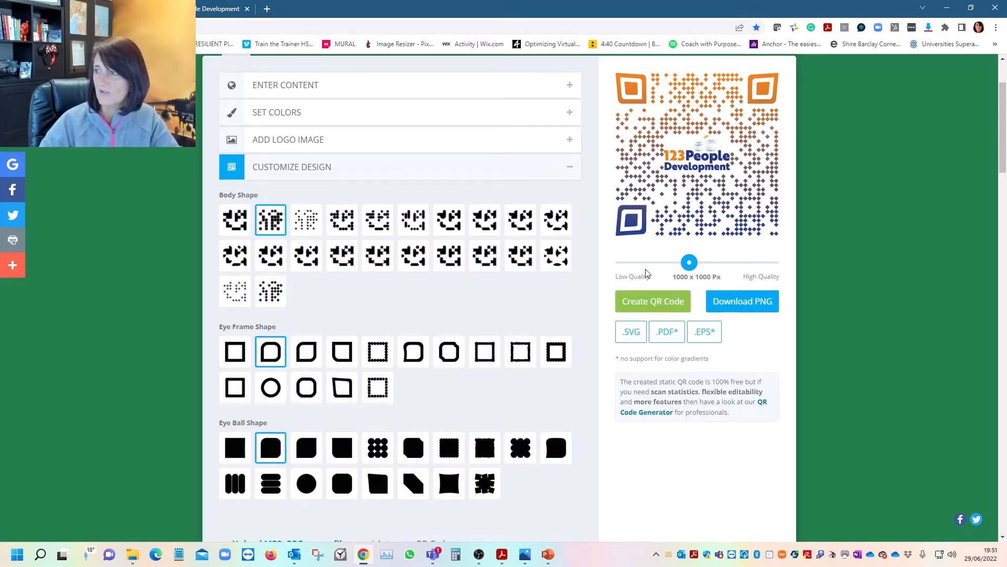
click(651, 299)
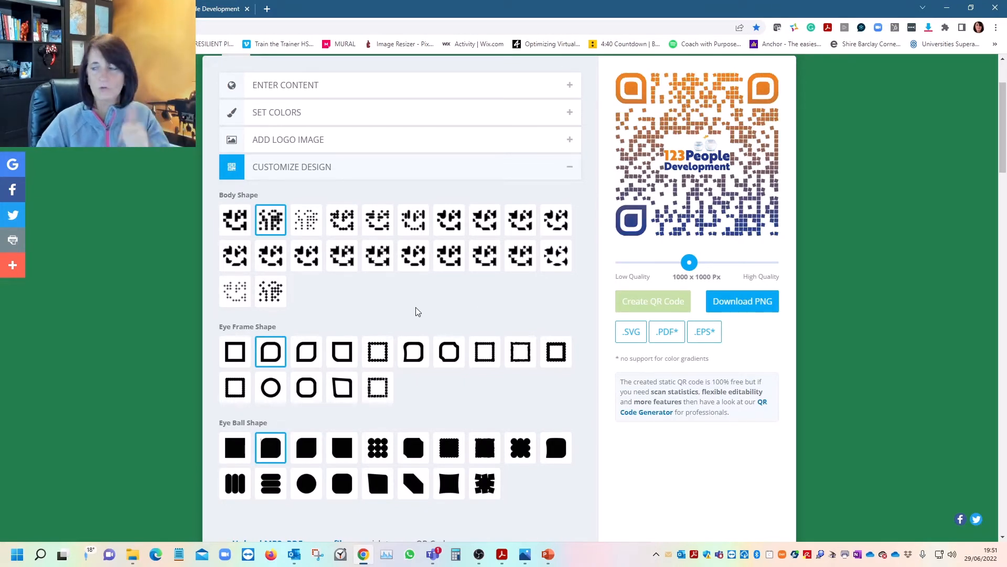
Step: Download the QR code as a PNG and copy the downloaded image to the clipboard from the photo viewer
click(744, 302)
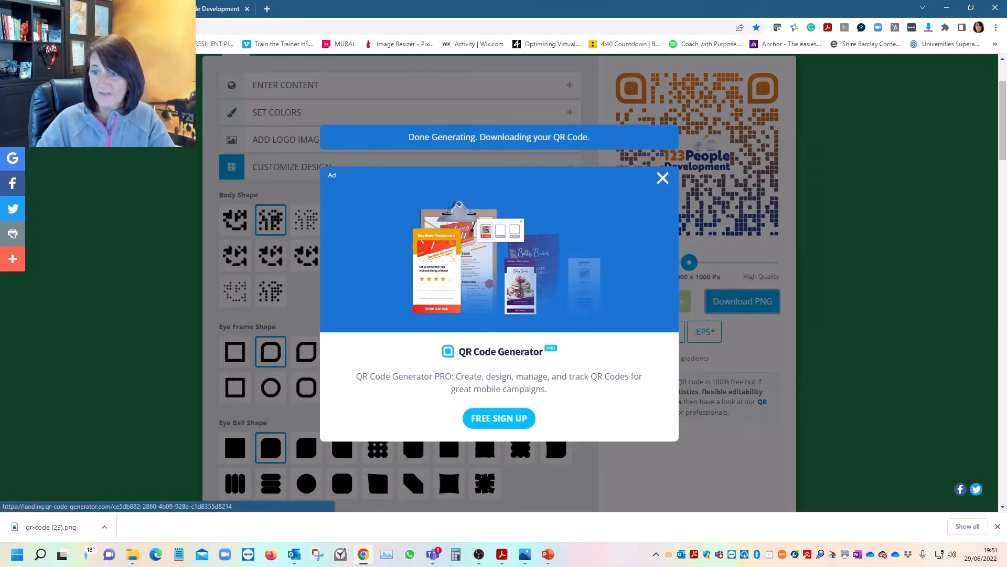
click(72, 528)
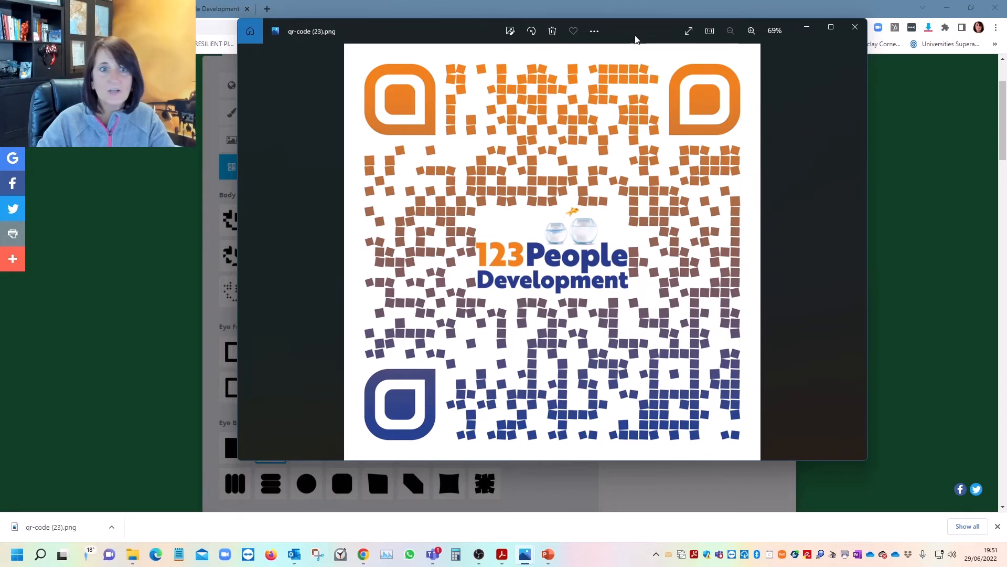
click(596, 33)
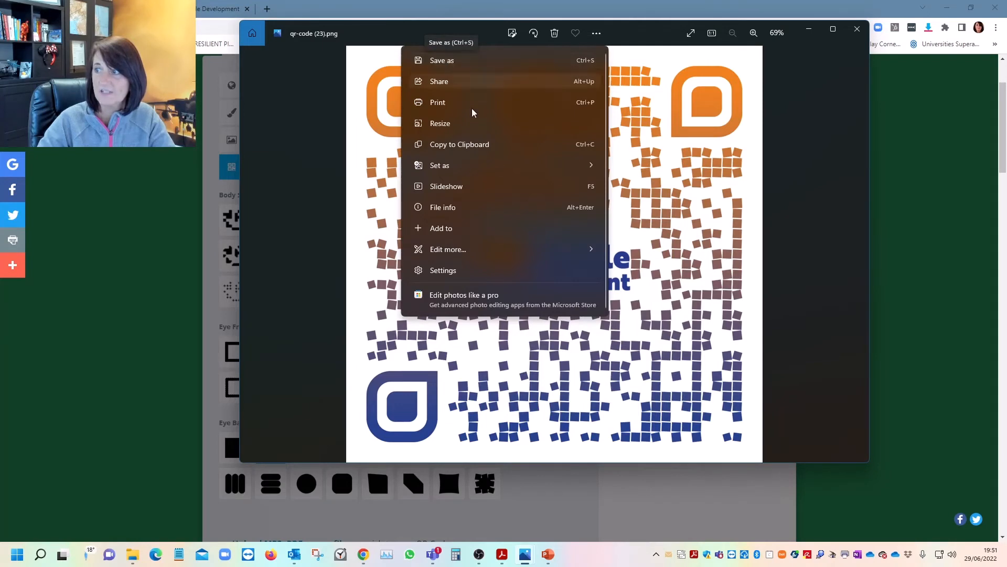
click(481, 146)
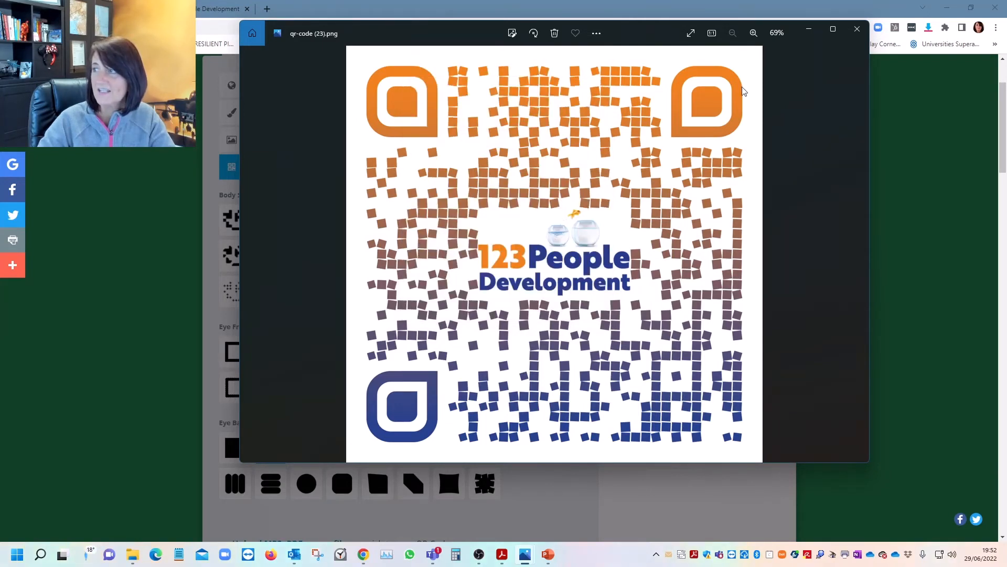
Step: Switch to PowerPoint, paste the QR code onto the logo slide and shrink it to about 4.62 cm in the slide's lower-right corner
click(809, 31)
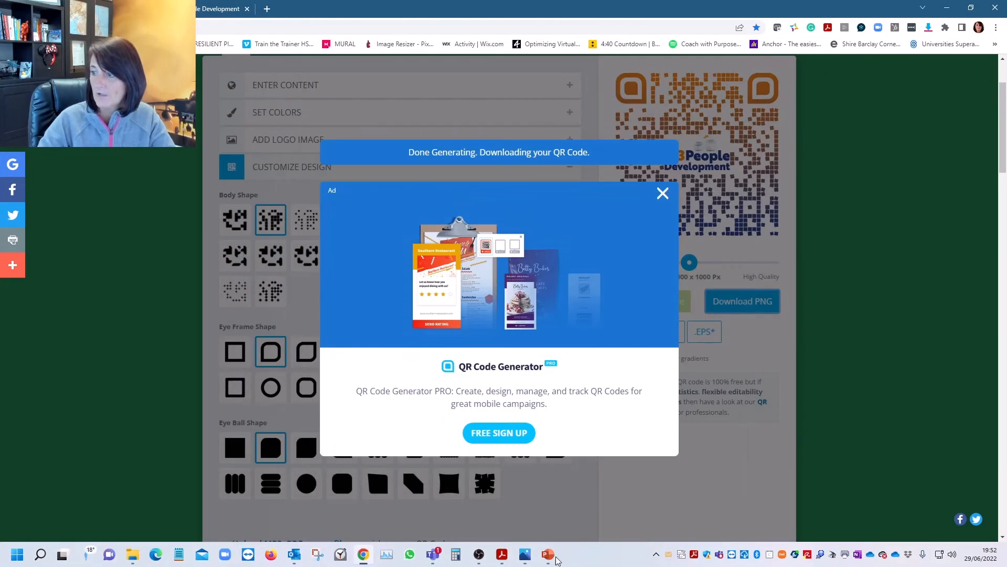
click(548, 554)
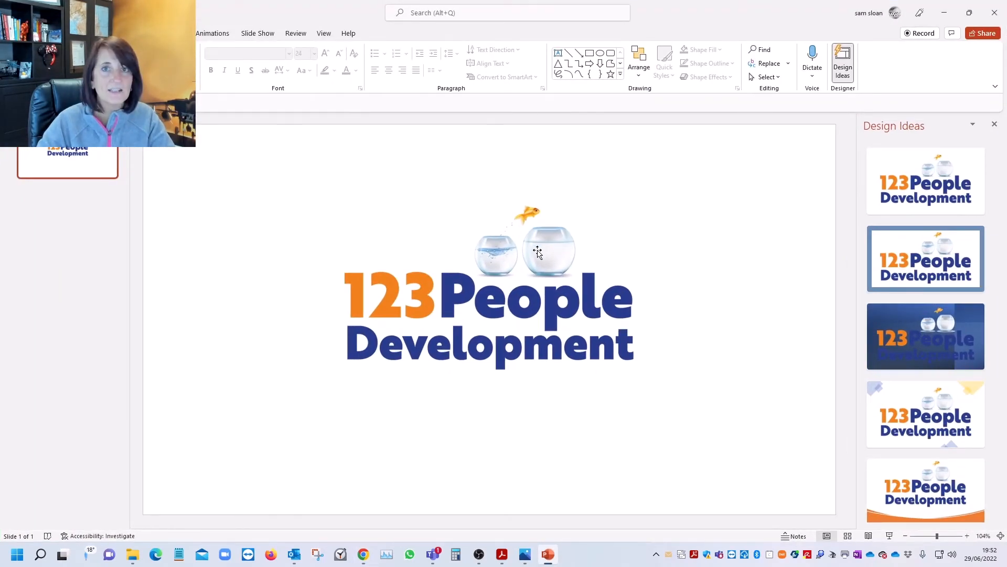
key(ctrl+v)
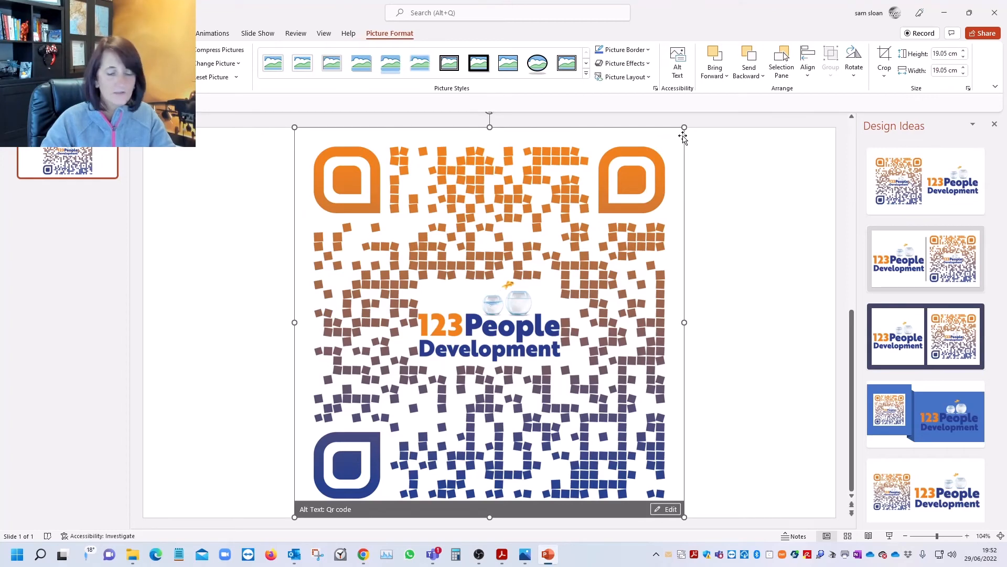
drag(684, 127, 532, 277)
drag(493, 335, 786, 473)
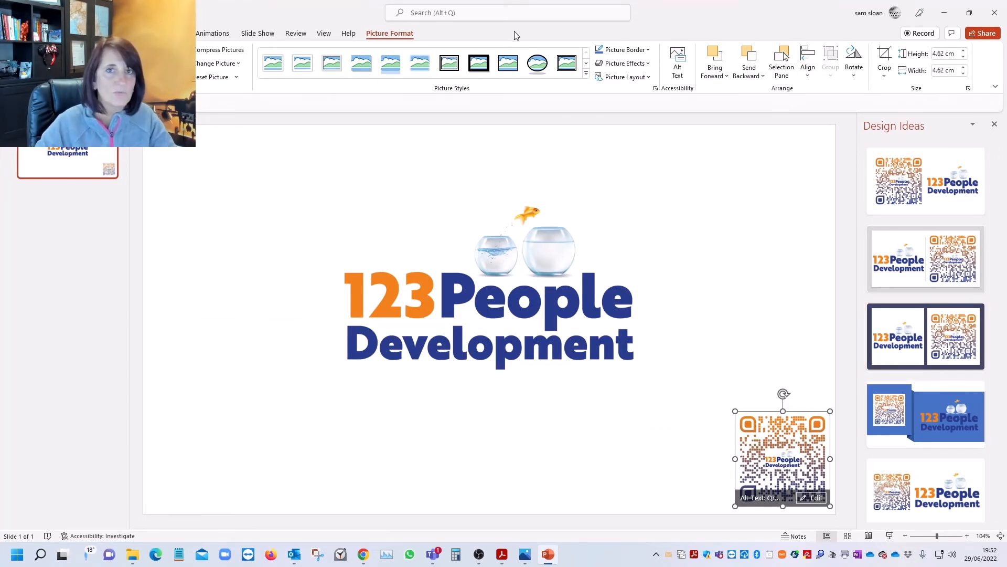
Step: Apply the white slide design idea that places the large logo on the left and the whole QR code on the right
scroll(958, 357, down, 3)
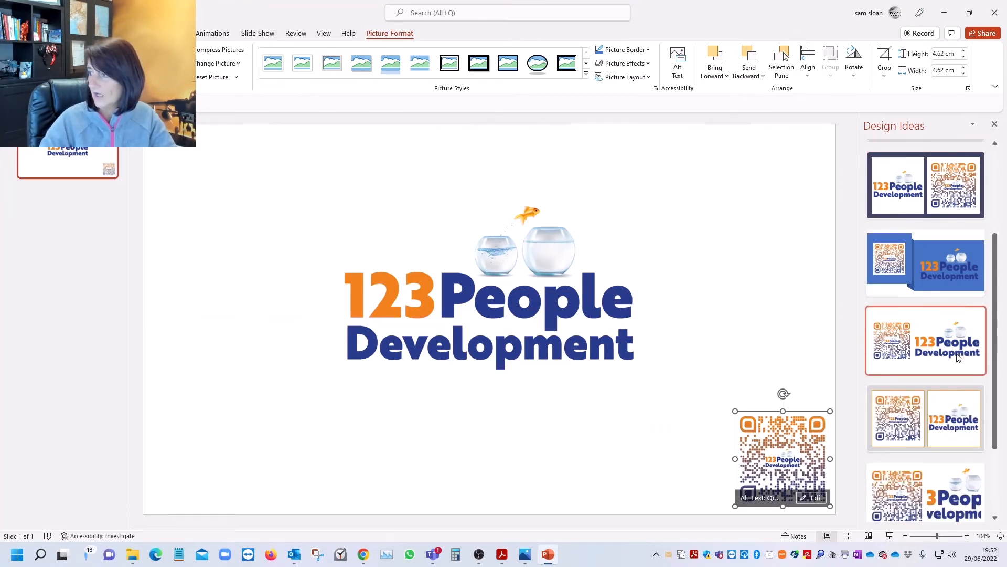
scroll(958, 356, down, 2)
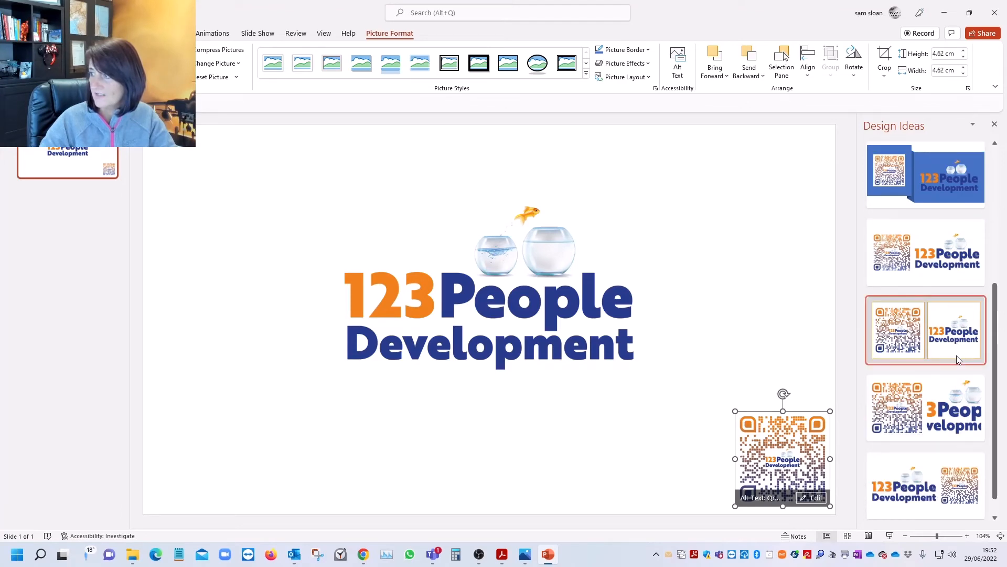
click(958, 442)
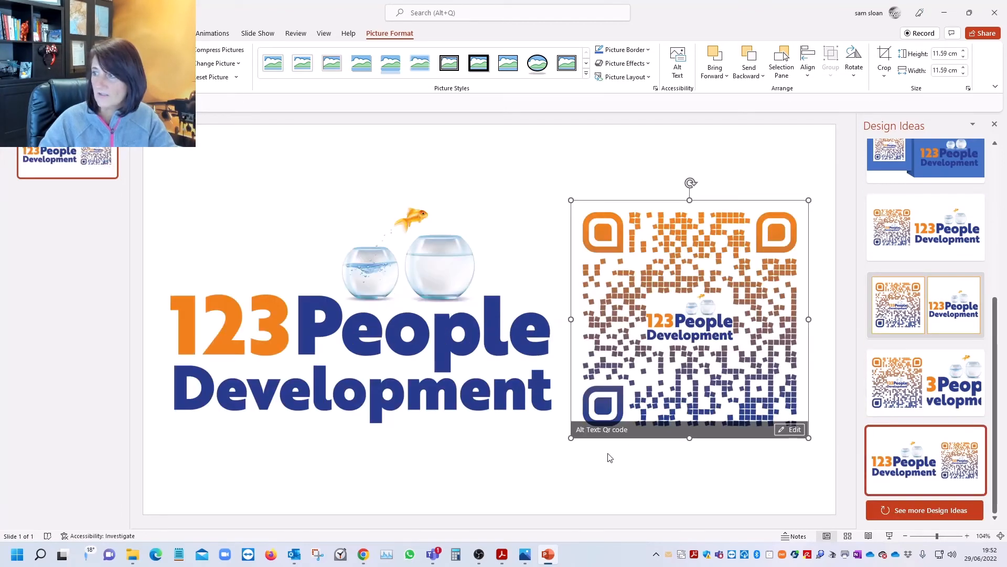
click(487, 445)
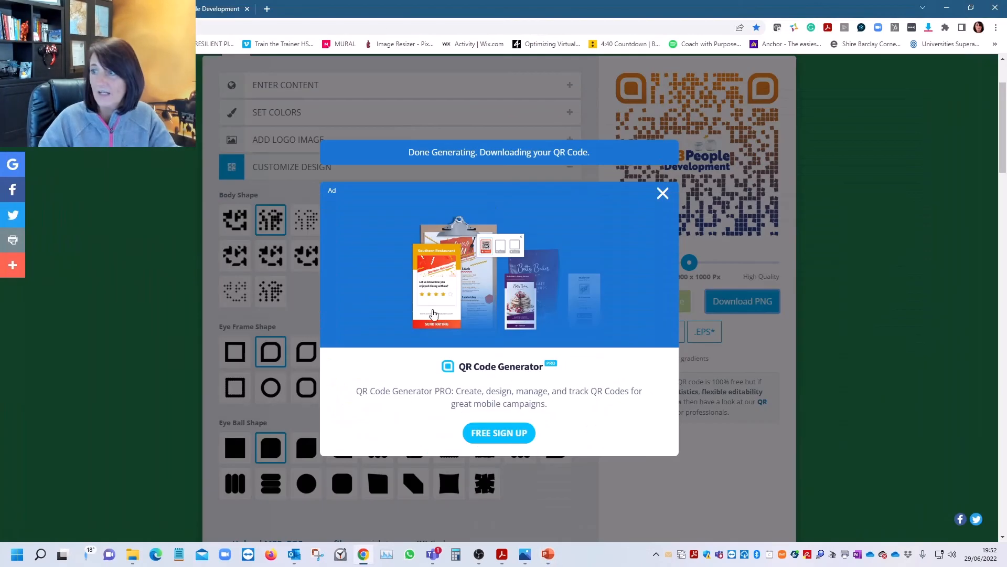
Step: Return to the QR code generator, dismiss the ad, disable background removal behind the logo and regenerate the QR code
click(663, 193)
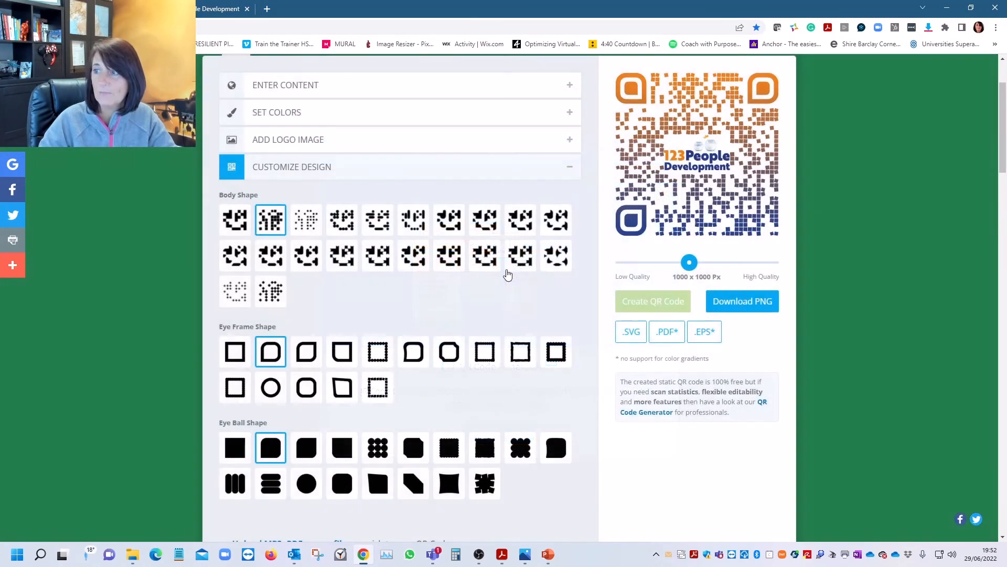
scroll(504, 274, up, 2)
click(258, 218)
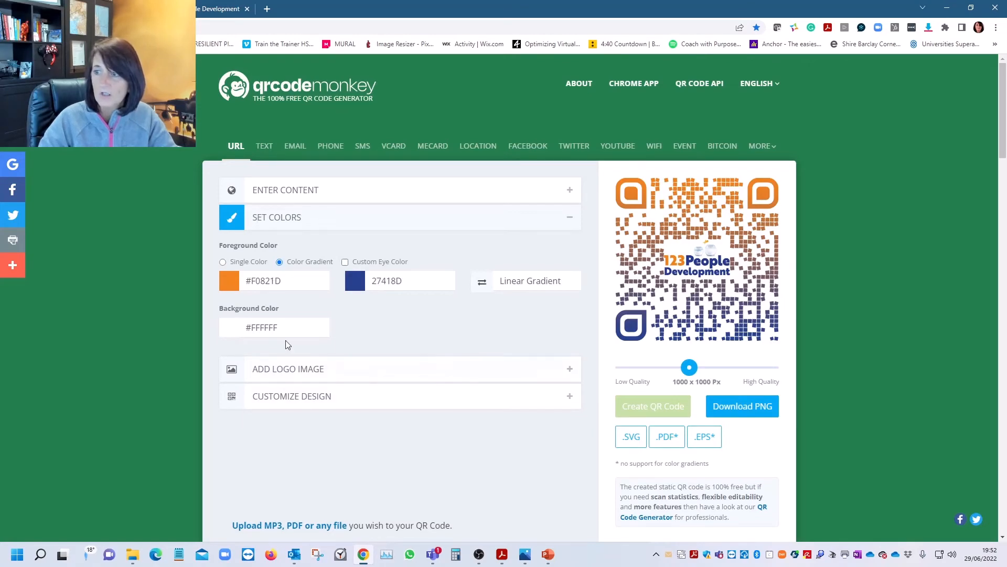
click(290, 373)
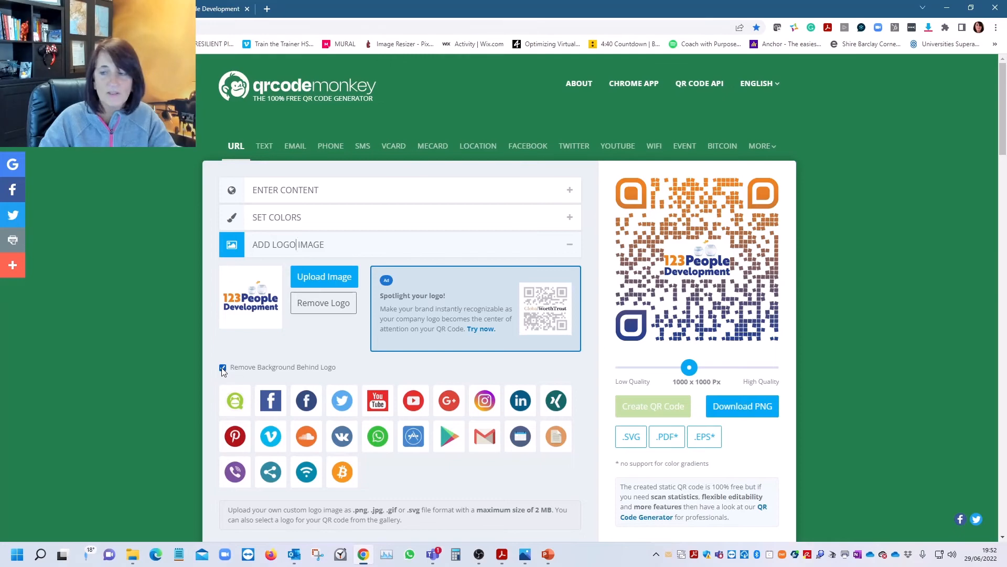
click(223, 368)
click(674, 410)
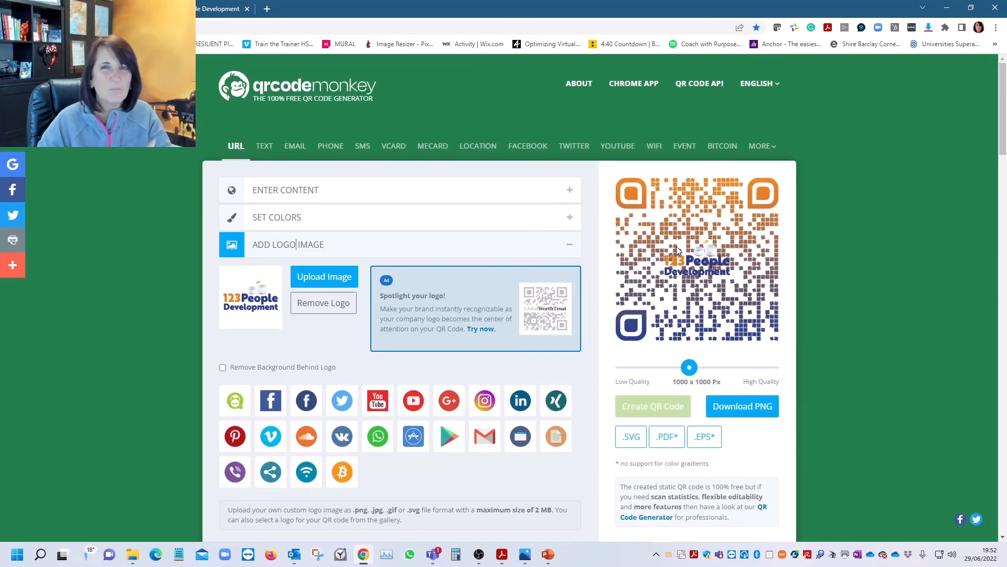
Step: Re-enable background removal behind the logo and regenerate the QR code
click(223, 368)
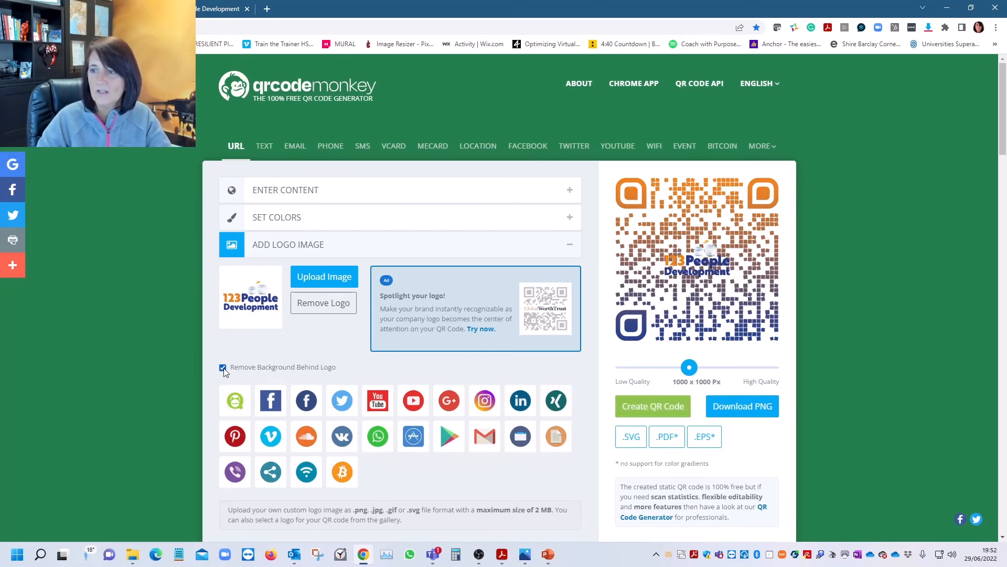
click(659, 412)
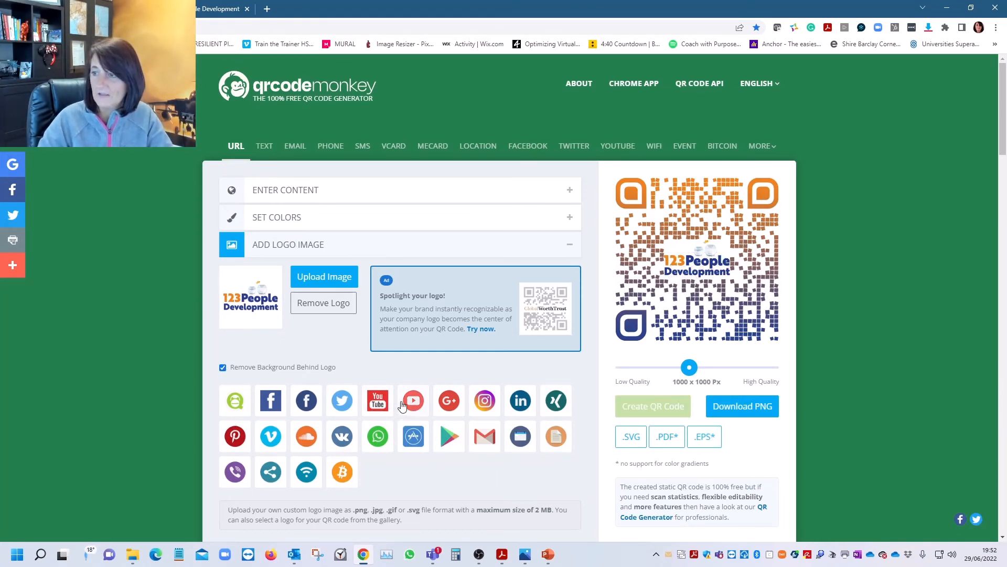